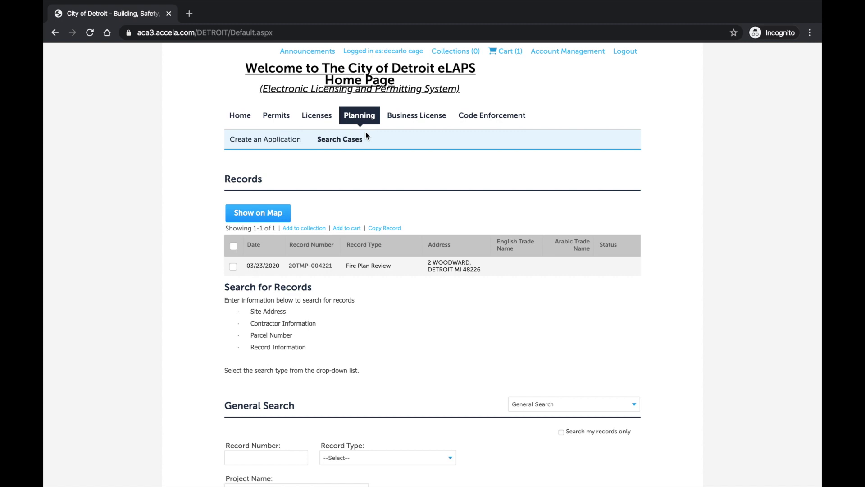
# Start a new application with Create an Application on the Planning tab.
pyautogui.click(296, 145)
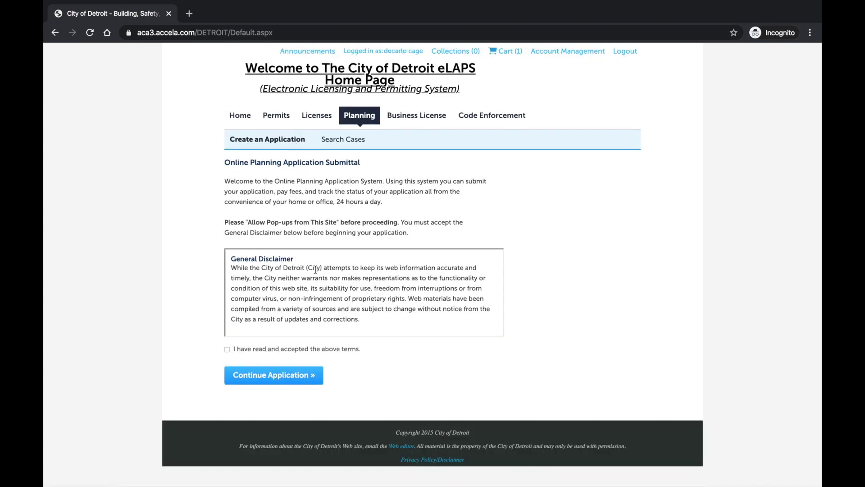
pyautogui.scroll(-1, 315, 271)
pyautogui.scroll(-1, 315, 271)
pyautogui.scroll(-1, 315, 271)
pyautogui.scroll(-1, 315, 271)
pyautogui.scroll(-1, 316, 271)
pyautogui.scroll(-1, 315, 270)
pyautogui.scroll(-1, 314, 271)
pyautogui.scroll(-1, 315, 270)
pyautogui.scroll(-1, 314, 271)
pyautogui.scroll(-1, 315, 270)
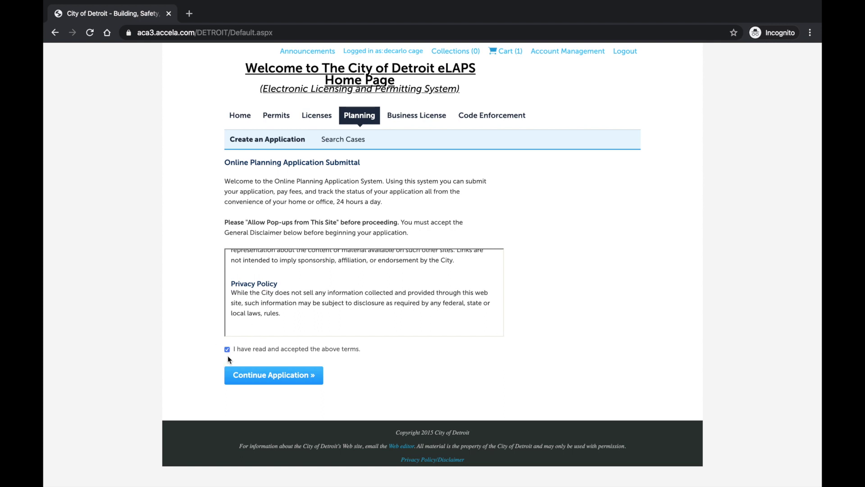
# Accept the general disclaimer terms and expand the Planning record category.
pyautogui.click(232, 383)
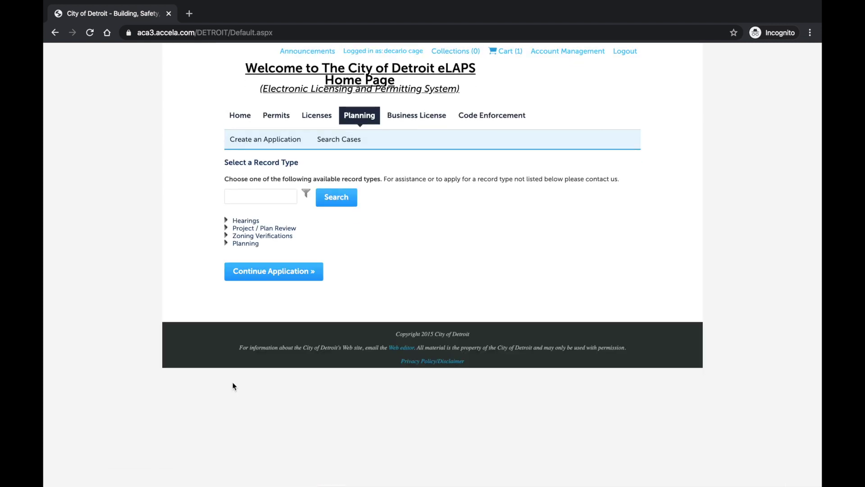
pyautogui.click(226, 245)
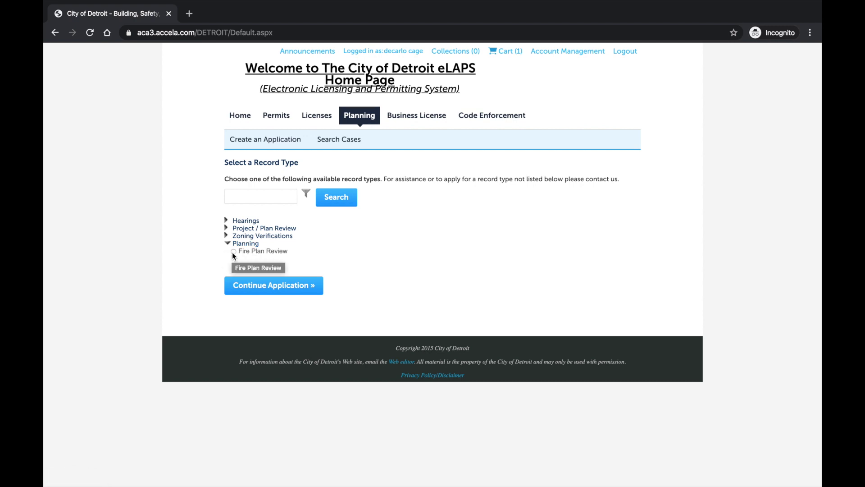
# Select Fire Plan Review as the record type and continue the application.
pyautogui.click(232, 252)
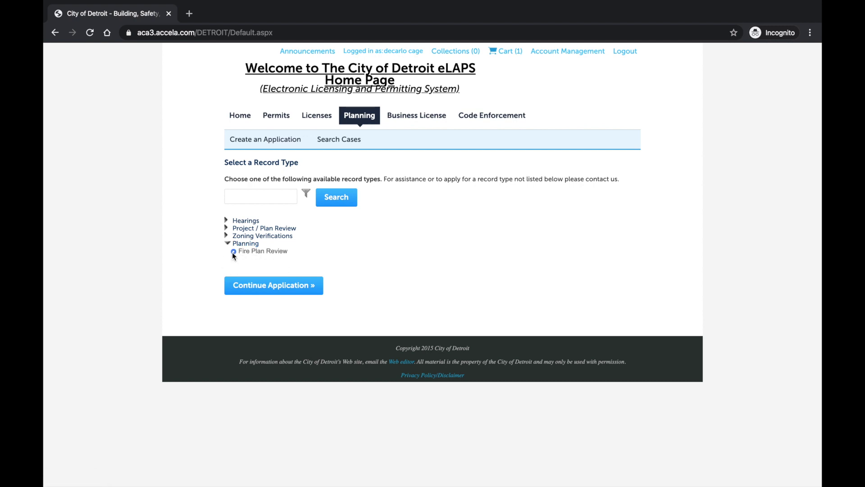
pyautogui.click(232, 291)
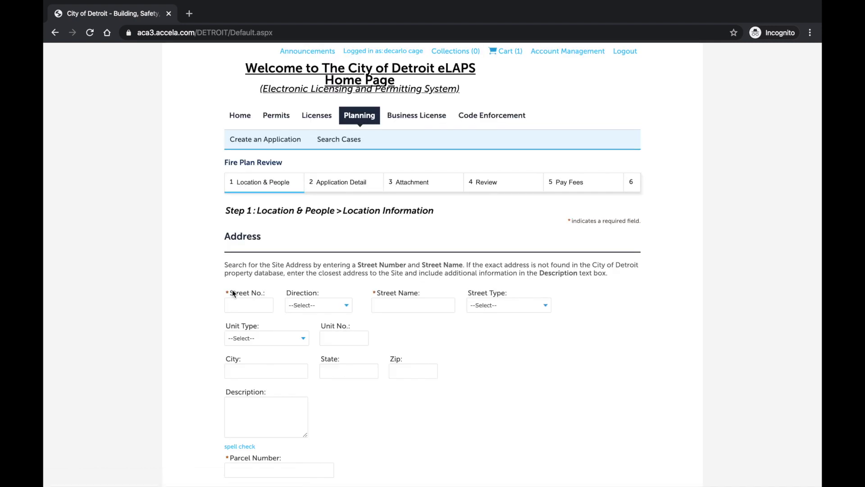
pyautogui.scroll(-1, 232, 290)
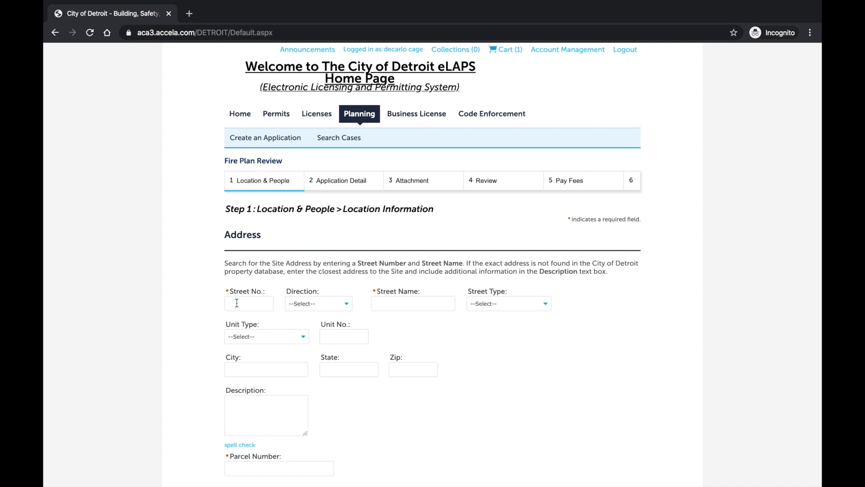
# Enter street number 2 and search for matching addresses.
pyautogui.click(236, 303)
pyautogui.write('2')
pyautogui.scroll(-2, 248, 335)
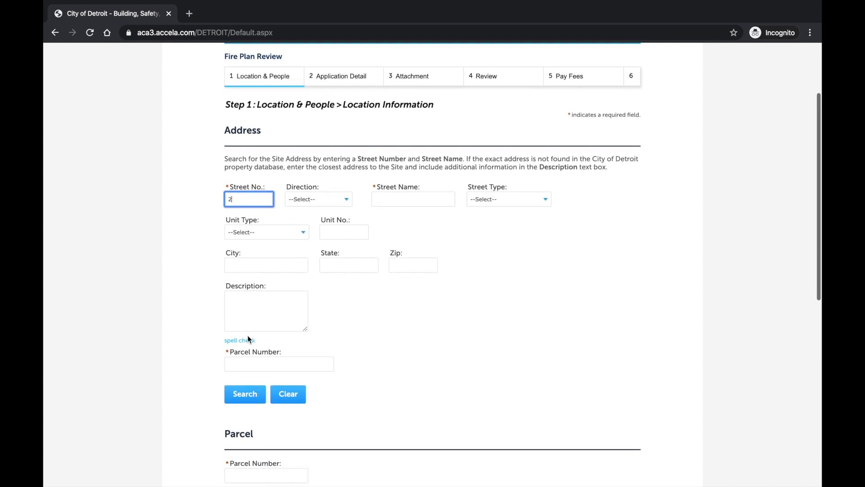
pyautogui.click(243, 398)
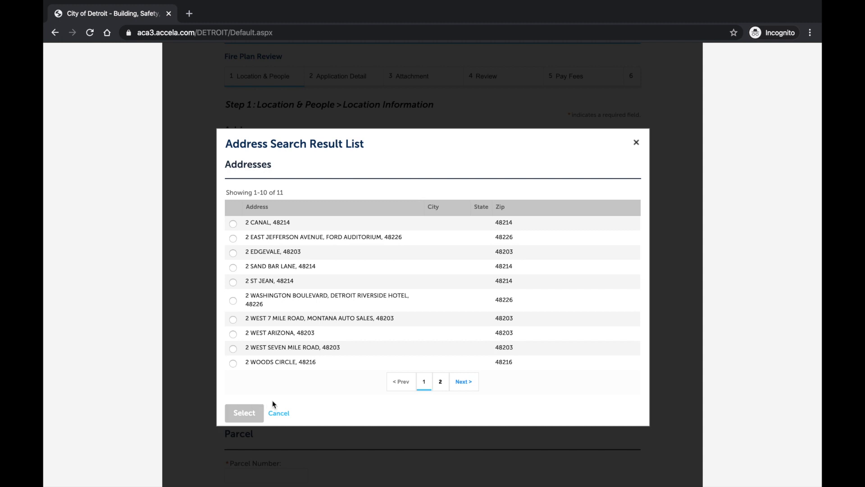
pyautogui.click(465, 383)
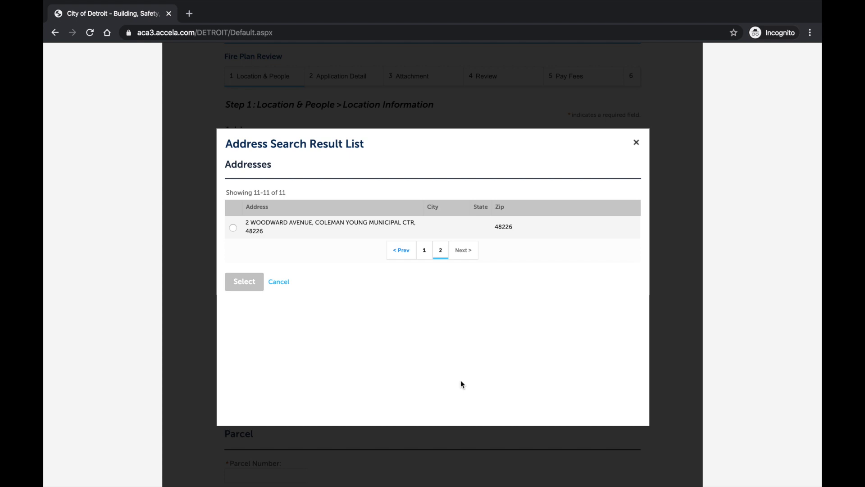
pyautogui.click(233, 228)
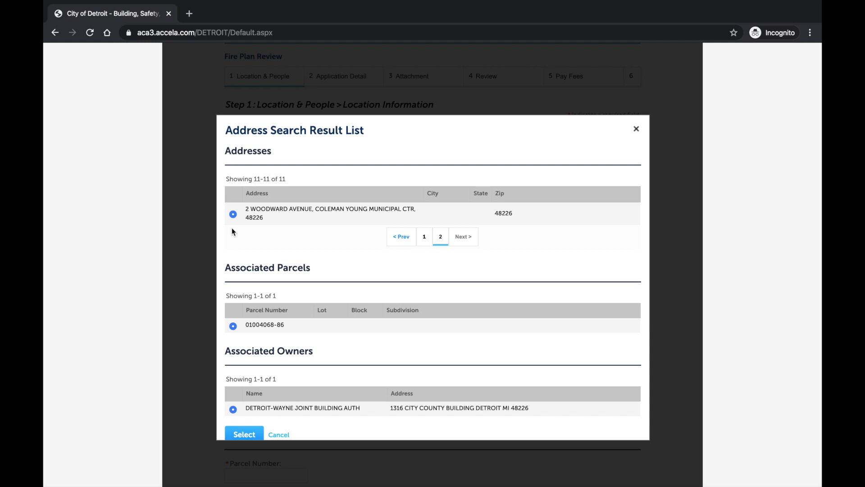
pyautogui.scroll(-1, 232, 231)
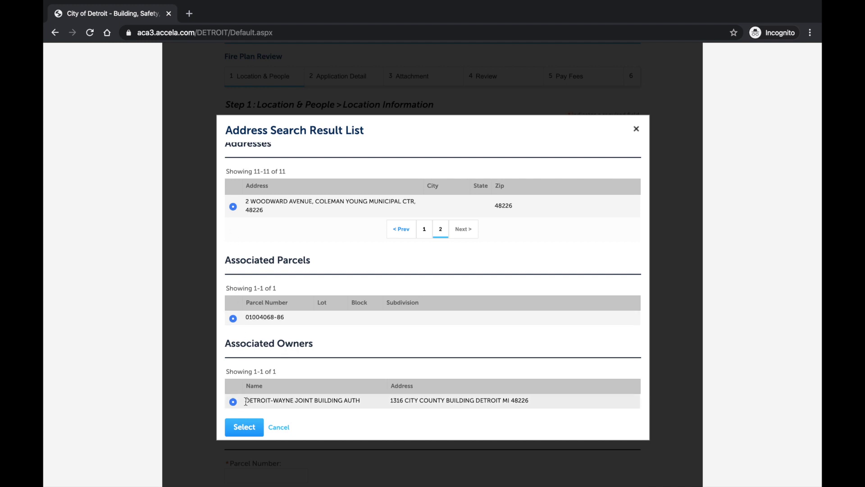
pyautogui.click(242, 431)
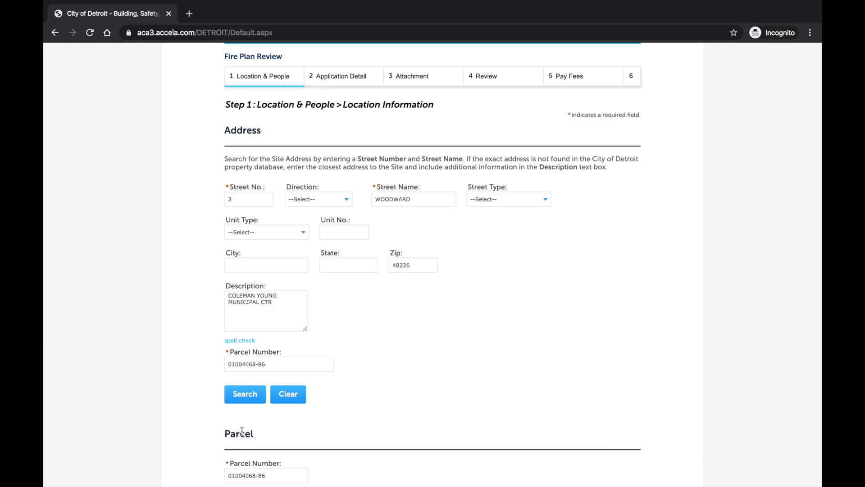
pyautogui.scroll(-1, 241, 431)
pyautogui.scroll(-1, 242, 432)
pyautogui.scroll(-1, 241, 432)
pyautogui.scroll(-1, 242, 431)
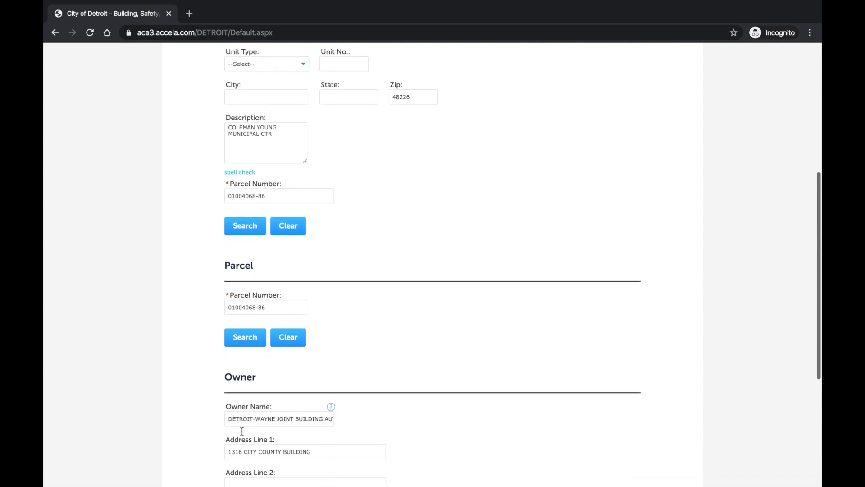
pyautogui.scroll(-1, 241, 432)
pyautogui.scroll(-1, 241, 431)
pyautogui.scroll(-1, 241, 431)
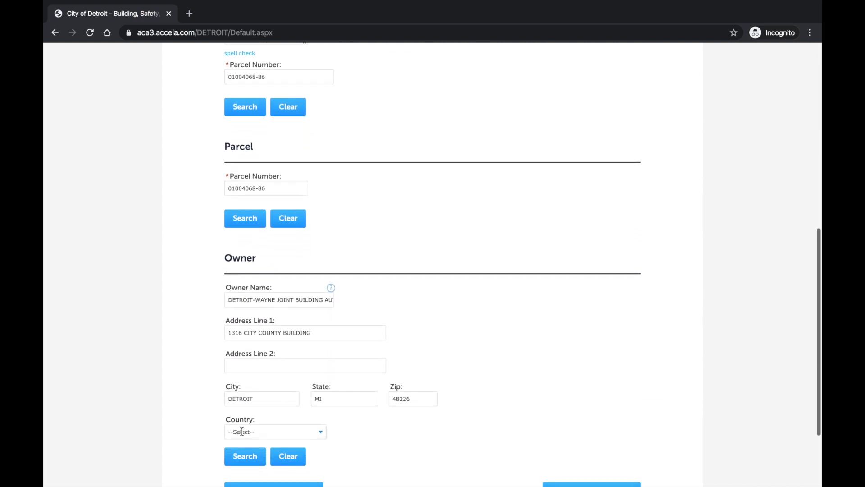
pyautogui.scroll(-1, 241, 431)
pyautogui.scroll(-1, 242, 431)
pyautogui.scroll(-1, 242, 431)
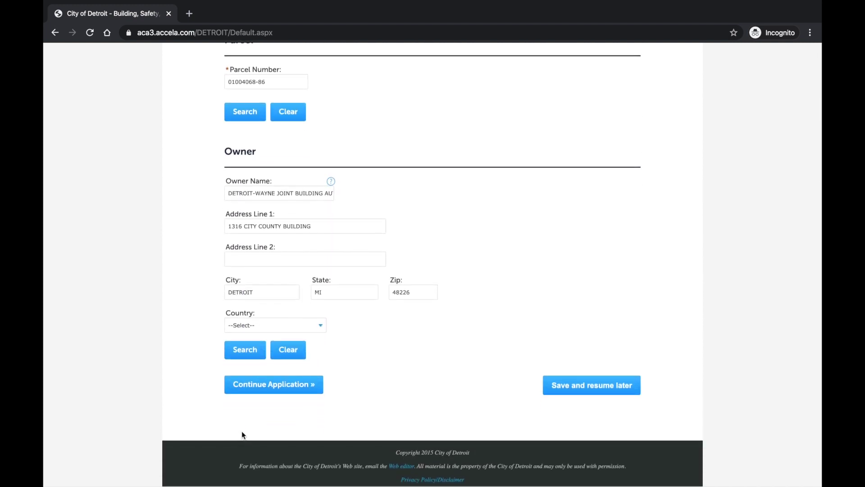
# Continue from the location form to the Applicant and Contractor page.
pyautogui.click(232, 389)
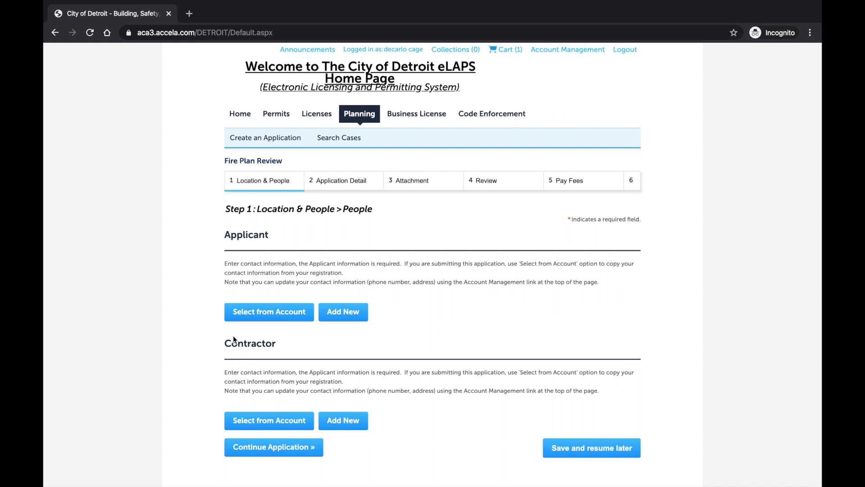
pyautogui.click(234, 318)
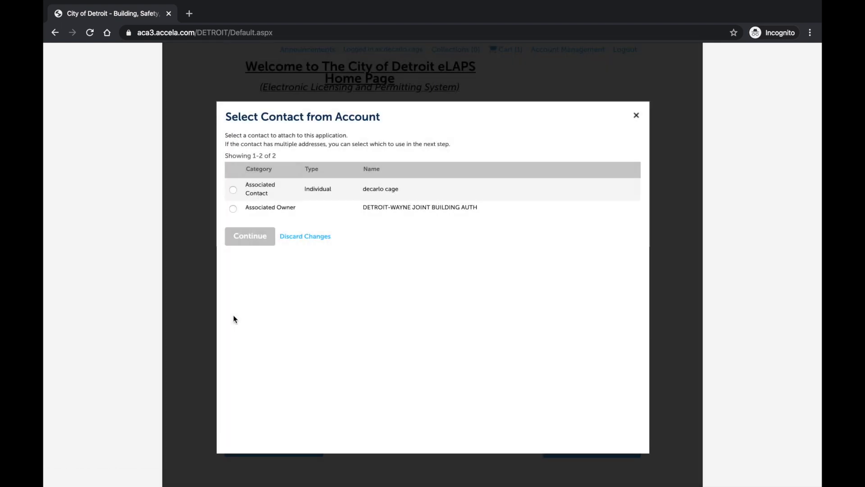
pyautogui.click(234, 193)
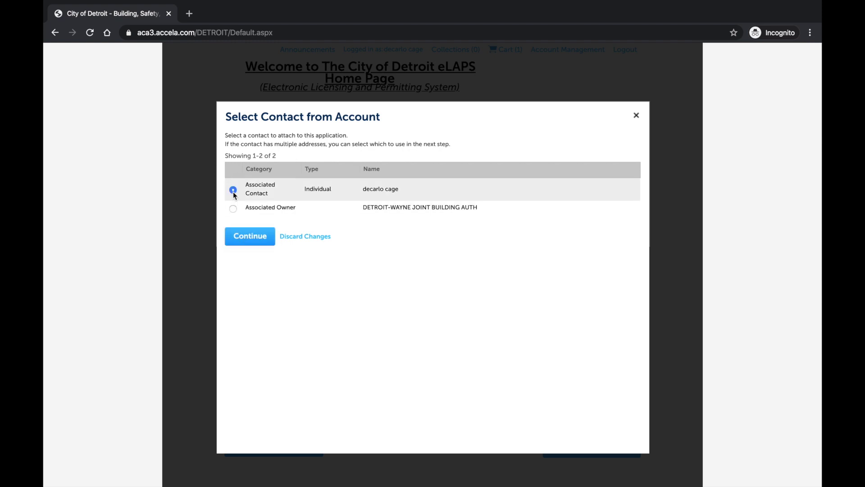
pyautogui.click(232, 242)
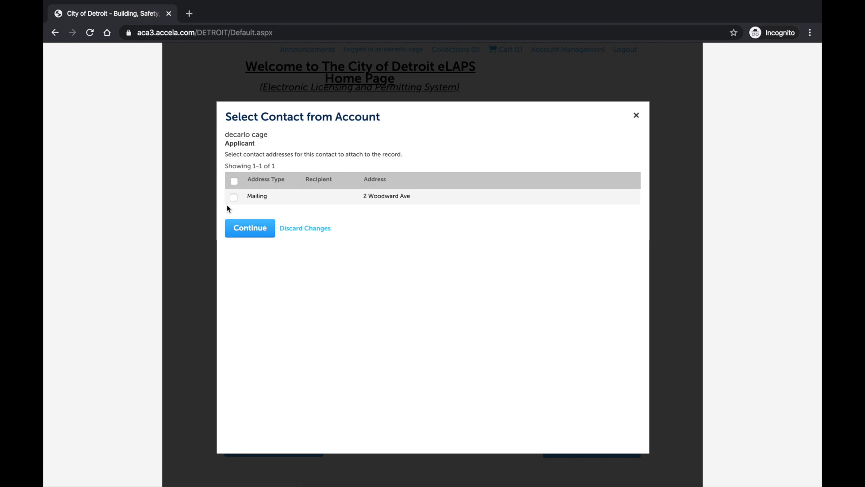
pyautogui.click(231, 235)
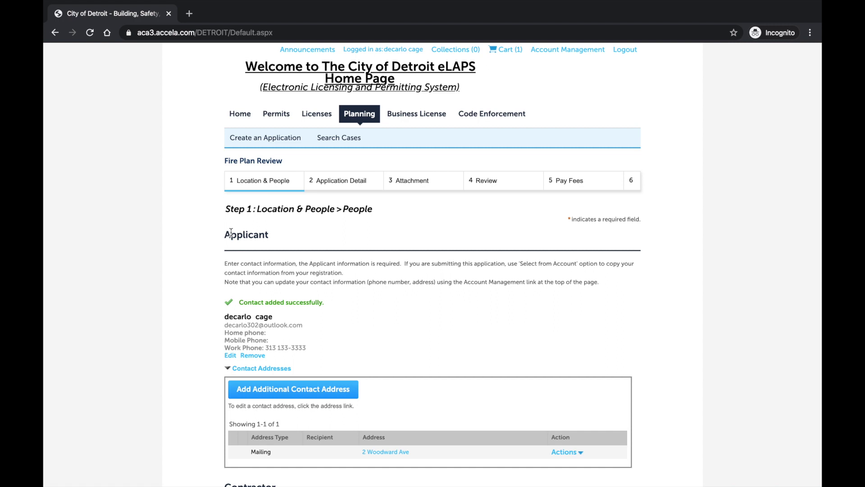
pyautogui.scroll(-2, 231, 234)
pyautogui.scroll(-2, 231, 234)
pyautogui.scroll(-2, 232, 234)
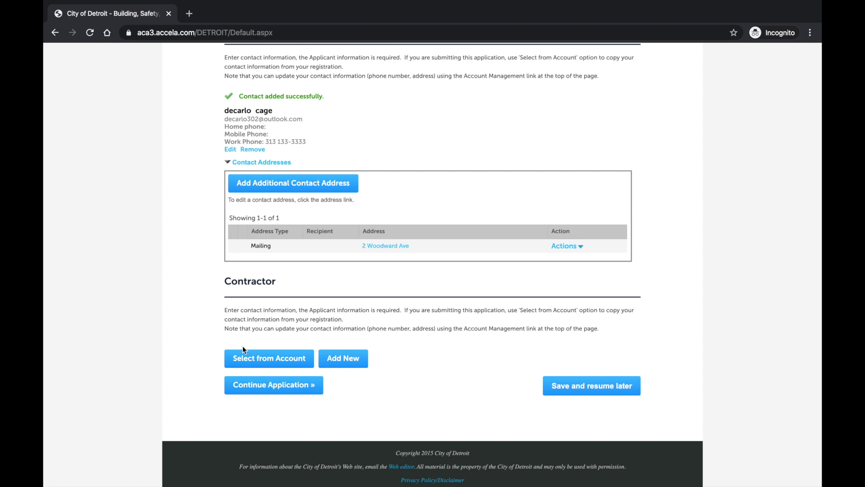
# Advance to Step 2 Application Detail and expand the Review Type choices.
pyautogui.click(247, 390)
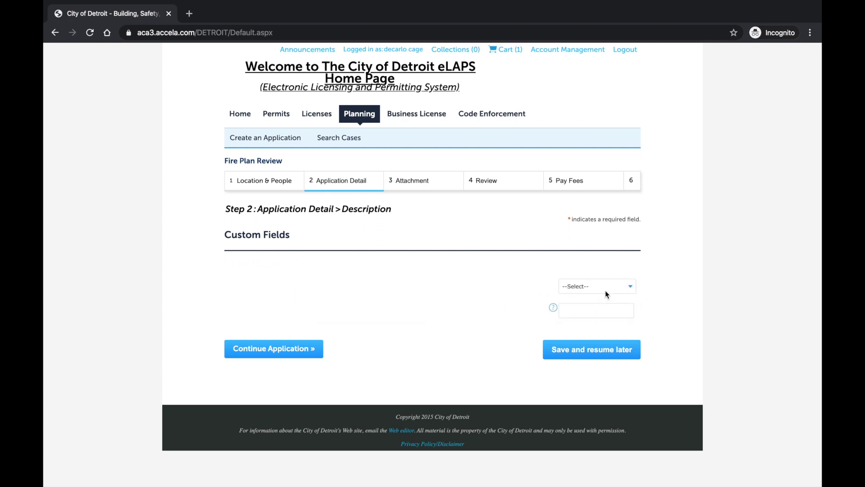
pyautogui.click(621, 286)
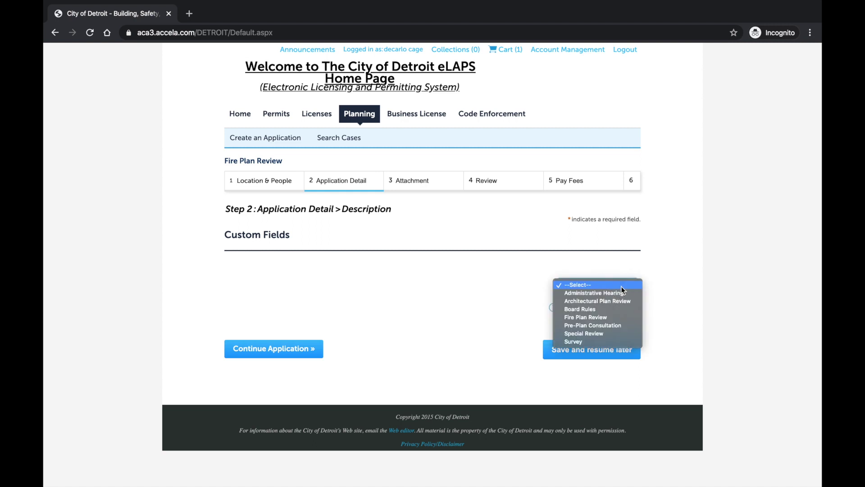
# Set Review Type to Fire Plan Review and continue to Step 3 Attachment.
pyautogui.click(612, 317)
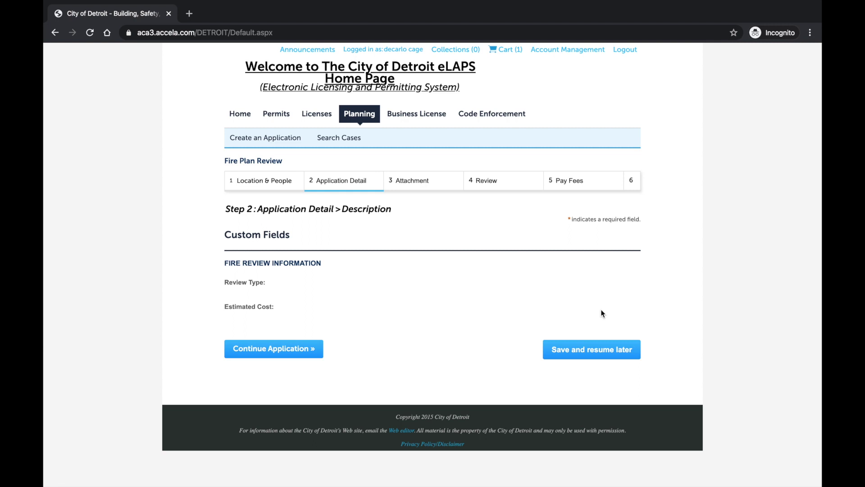
pyautogui.click(318, 354)
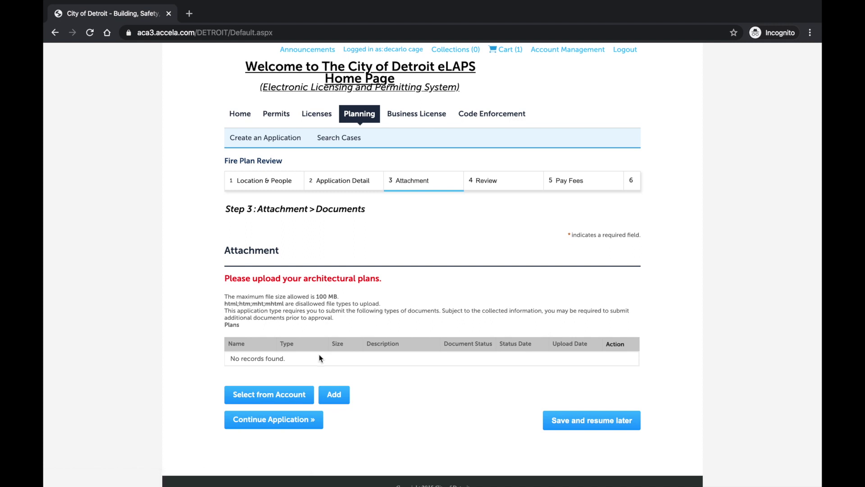
# Upload SAMPLE FILE.pdf as an attachment through the File Upload dialog.
pyautogui.click(343, 399)
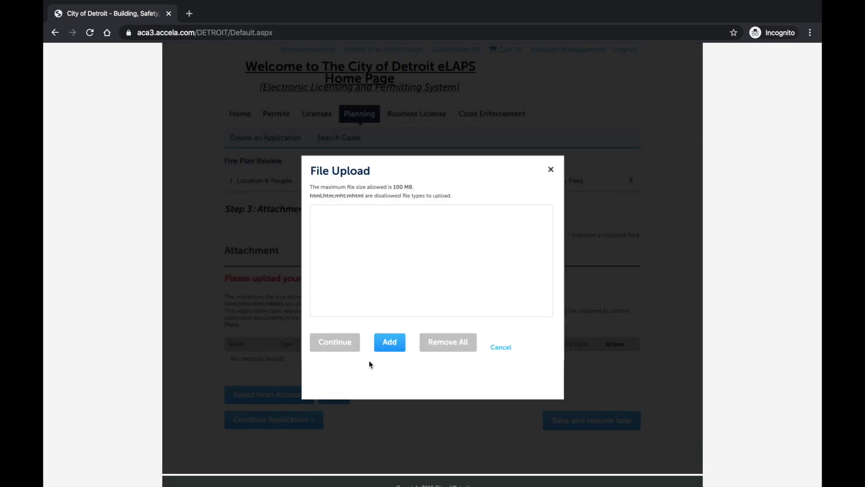
pyautogui.click(380, 351)
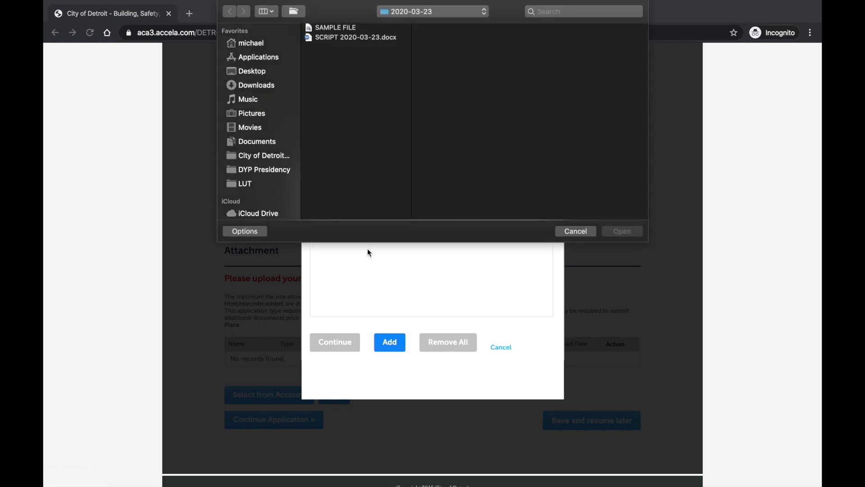
pyautogui.click(350, 28)
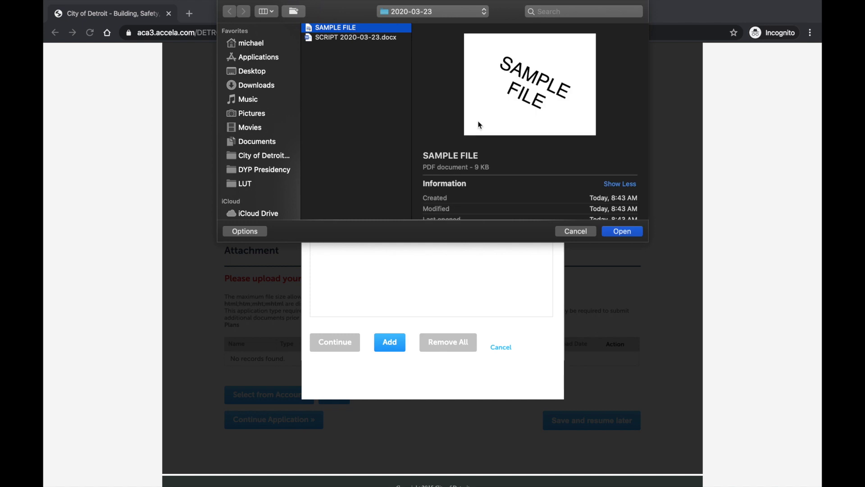
pyautogui.click(613, 234)
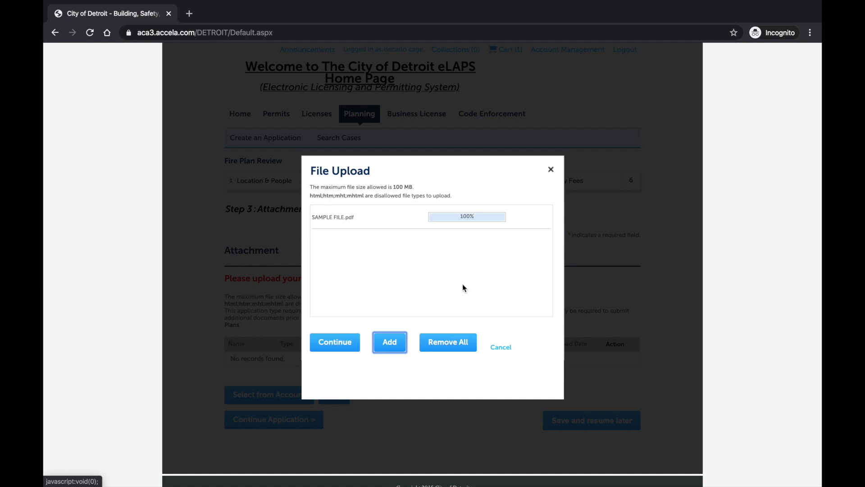
pyautogui.click(352, 346)
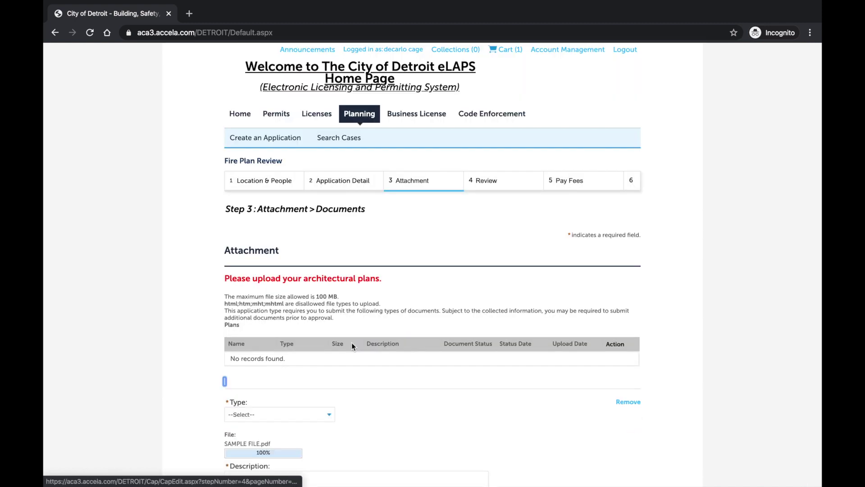
pyautogui.scroll(-3, 352, 343)
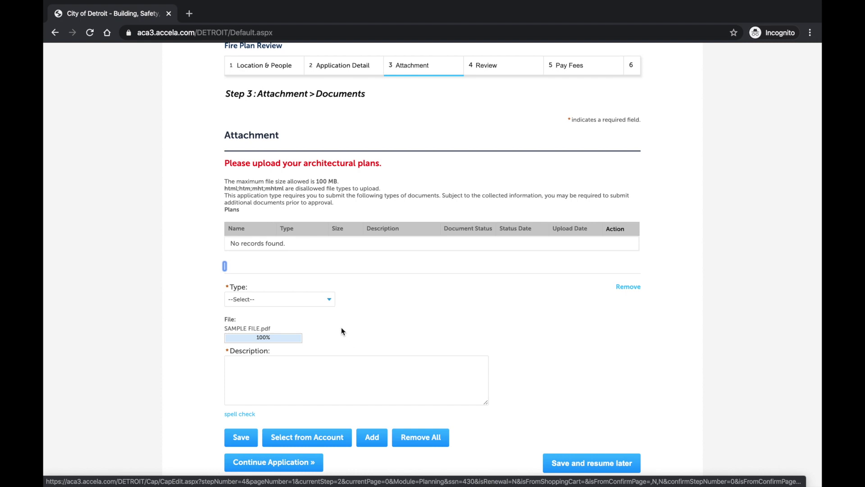
# Save SAMPLE FILE.pdf as type Plans with the description "my file's description".
pyautogui.click(327, 302)
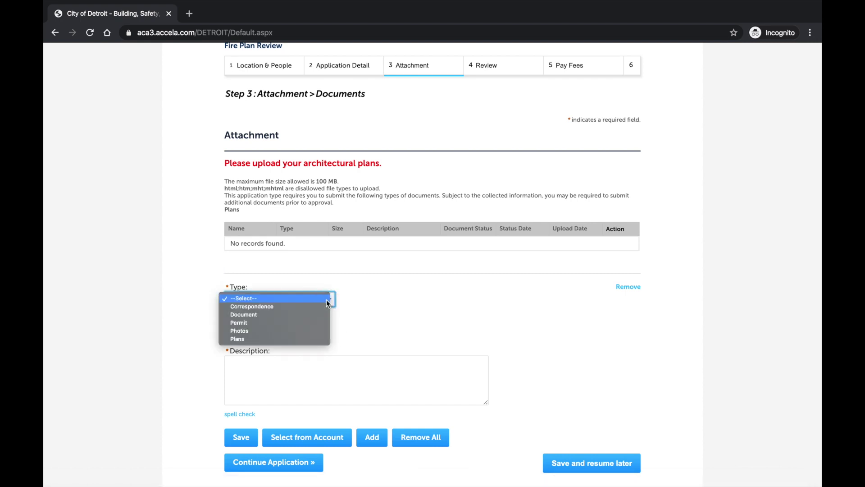
pyautogui.click(311, 338)
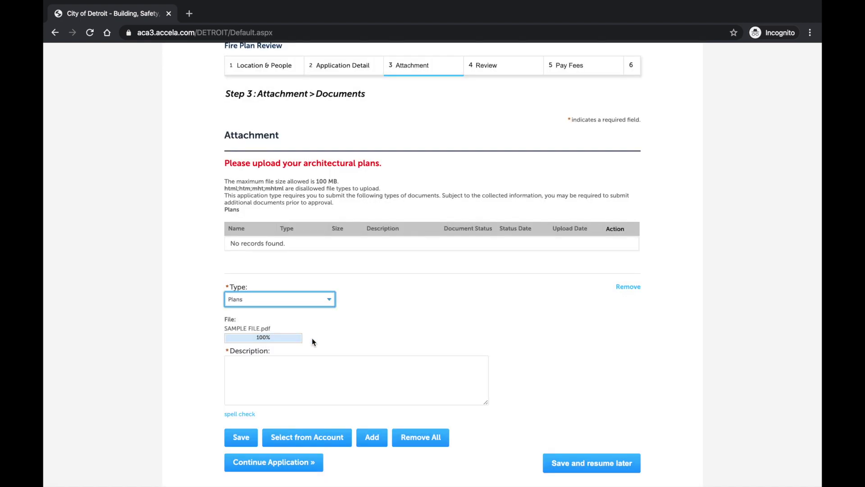
pyautogui.click(312, 367)
pyautogui.write('my file')
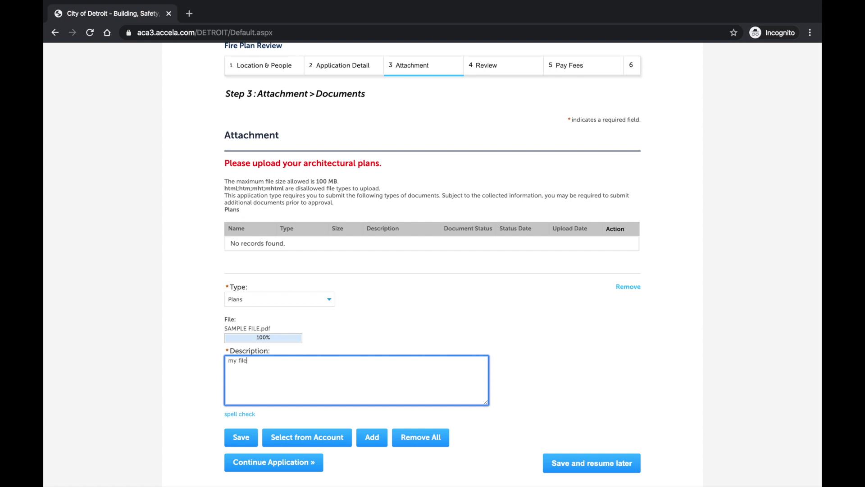
pyautogui.write("'s des")
pyautogui.write('cription')
pyautogui.click(254, 439)
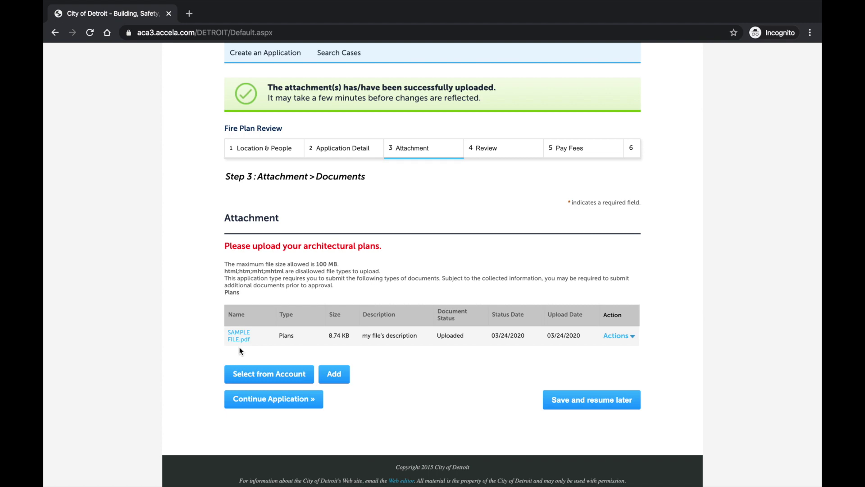
# Continue the application to the Review page summarizing the entered details.
pyautogui.click(233, 408)
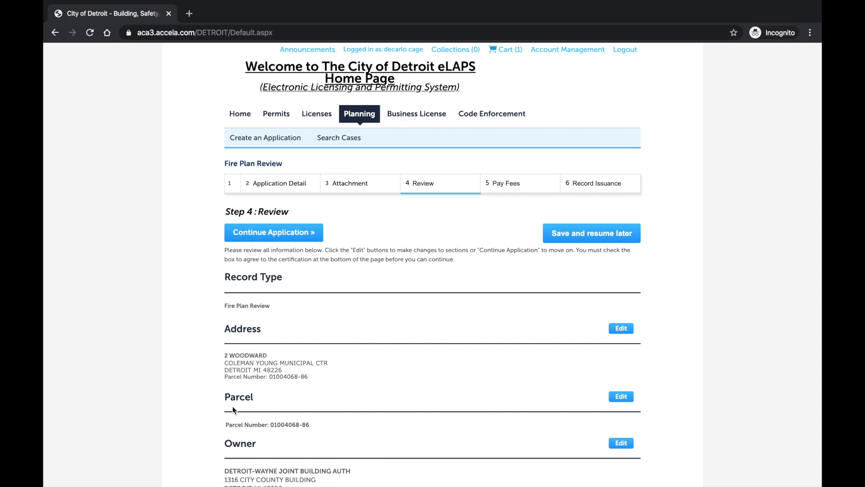
pyautogui.scroll(-3, 233, 410)
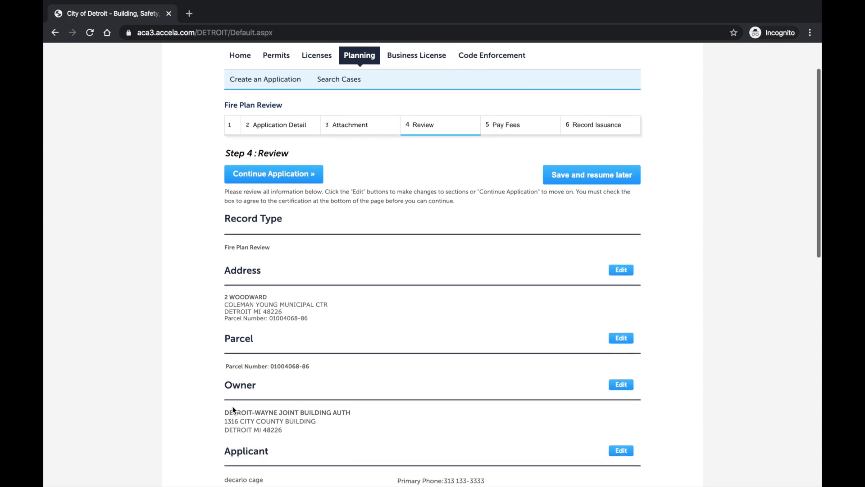
pyautogui.scroll(-1, 233, 406)
pyautogui.scroll(-1, 233, 406)
pyautogui.scroll(-1, 232, 406)
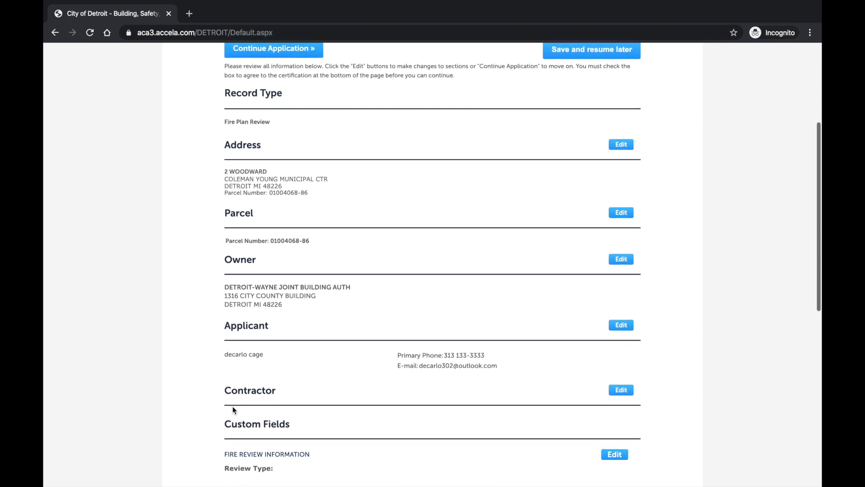
pyautogui.scroll(-1, 233, 406)
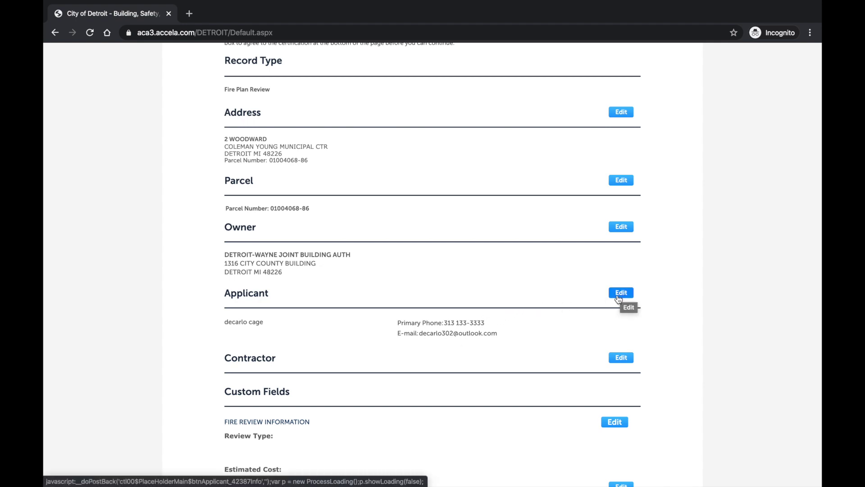
pyautogui.scroll(-1, 545, 336)
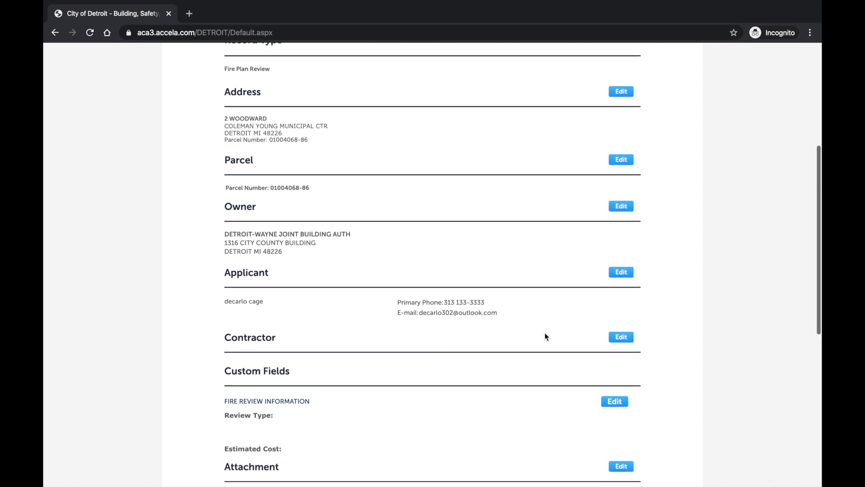
pyautogui.scroll(-1, 545, 335)
pyautogui.scroll(-1, 545, 335)
pyautogui.scroll(-1, 545, 336)
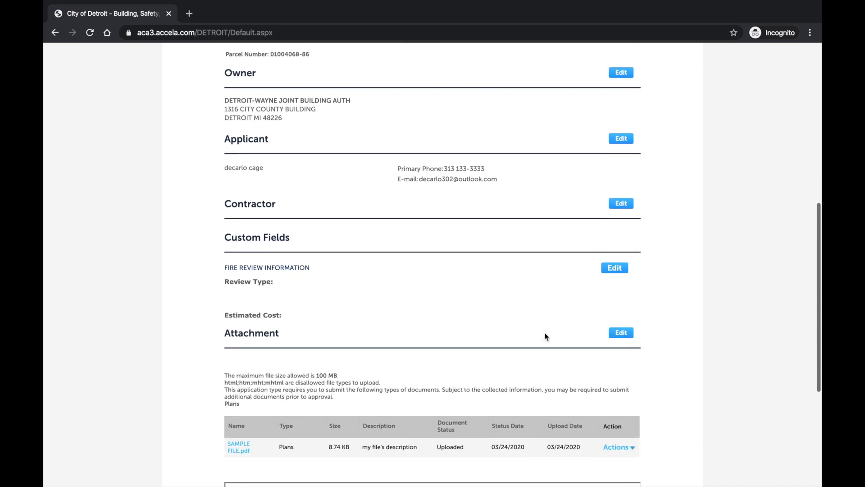
pyautogui.scroll(-1, 545, 335)
pyautogui.scroll(-1, 545, 336)
pyautogui.scroll(-1, 545, 333)
pyautogui.scroll(-1, 545, 332)
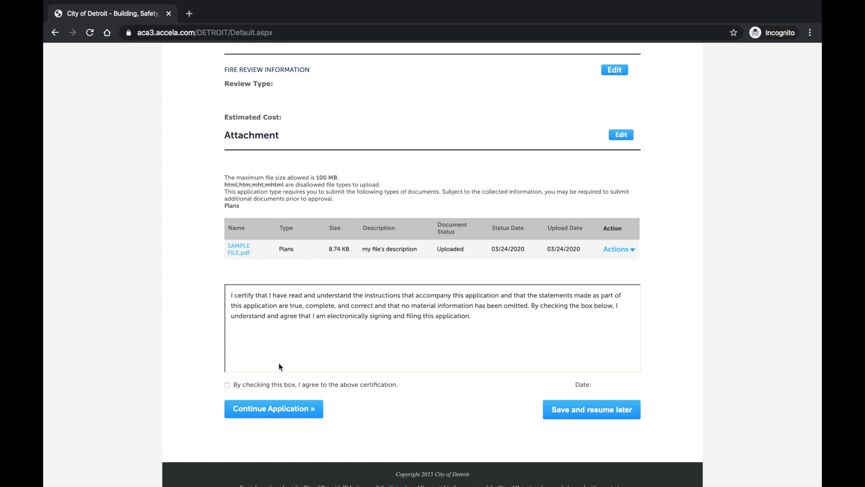
# Accept the certification statement and continue to the $150.00 Fire Plan Review fee.
pyautogui.click(228, 385)
pyautogui.click(312, 414)
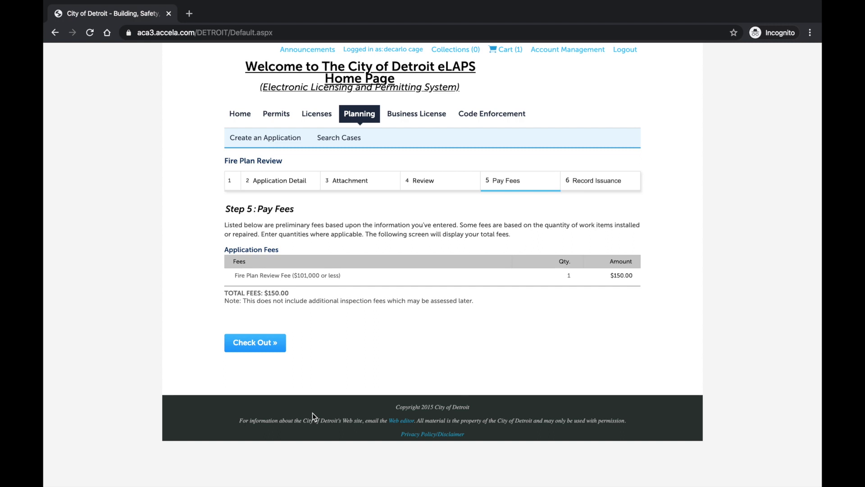
# Check out the cart of two Fire Plan Review applications totaling $300.00.
pyautogui.click(282, 349)
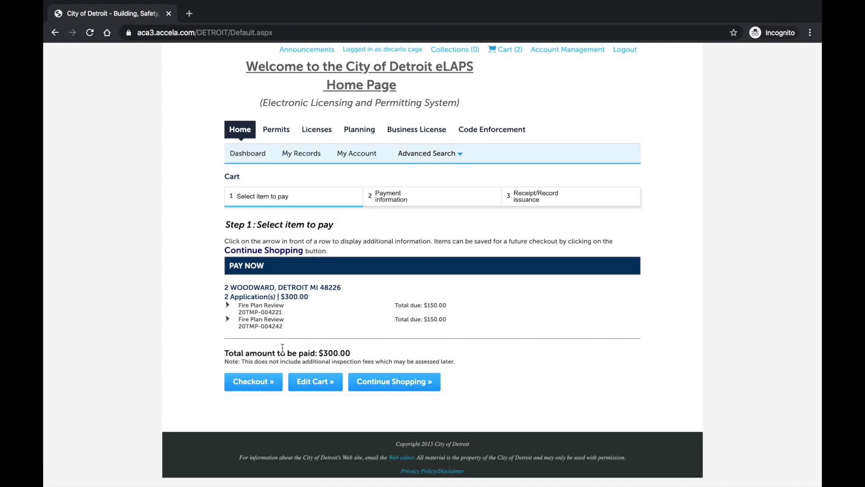
pyautogui.click(275, 383)
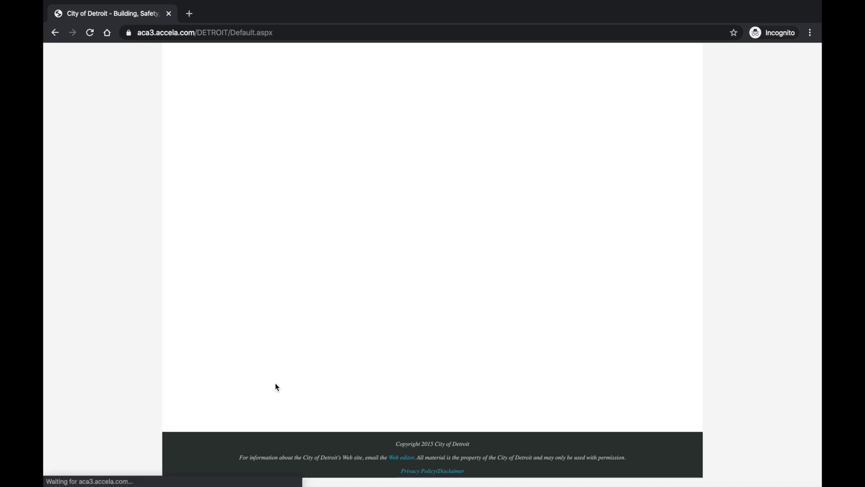